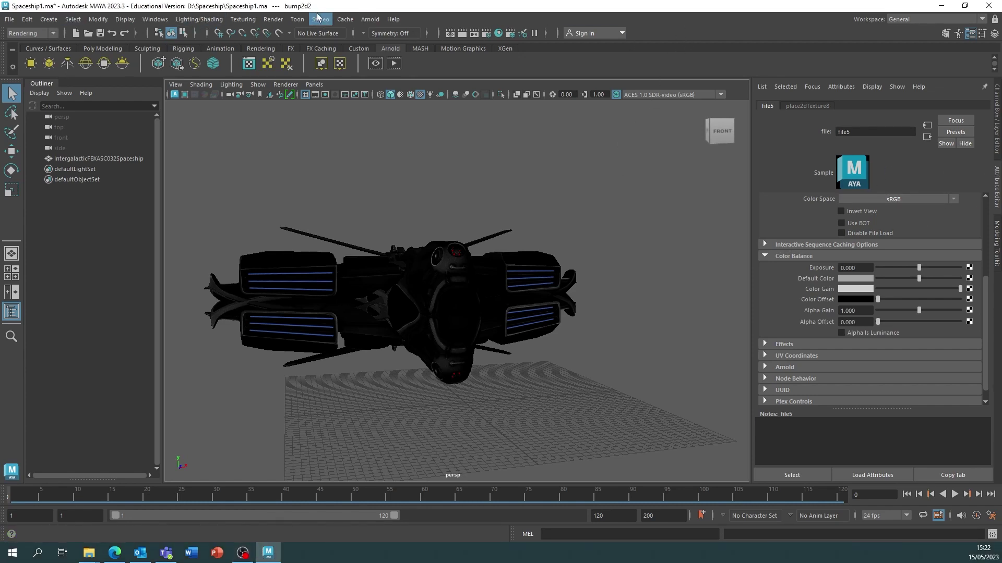
Step: Create an Arnold skydome light (aiSkyDomeLight1) and frame the spaceship in the perspective view
{"action": "left_click", "coordinate": [53, 33]}
{"action": "left_click", "coordinate": [28, 45]}
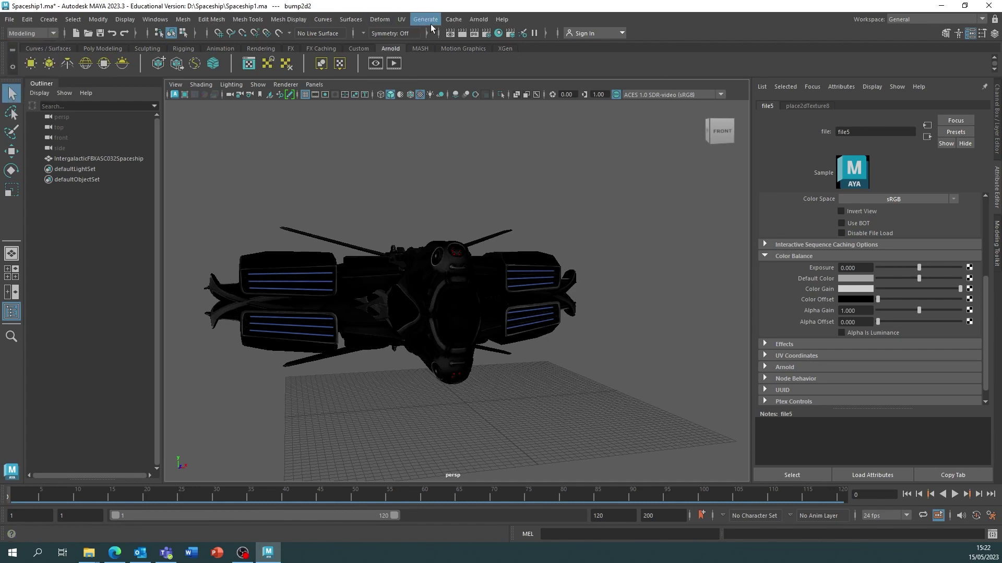
{"action": "left_click", "coordinate": [476, 19]}
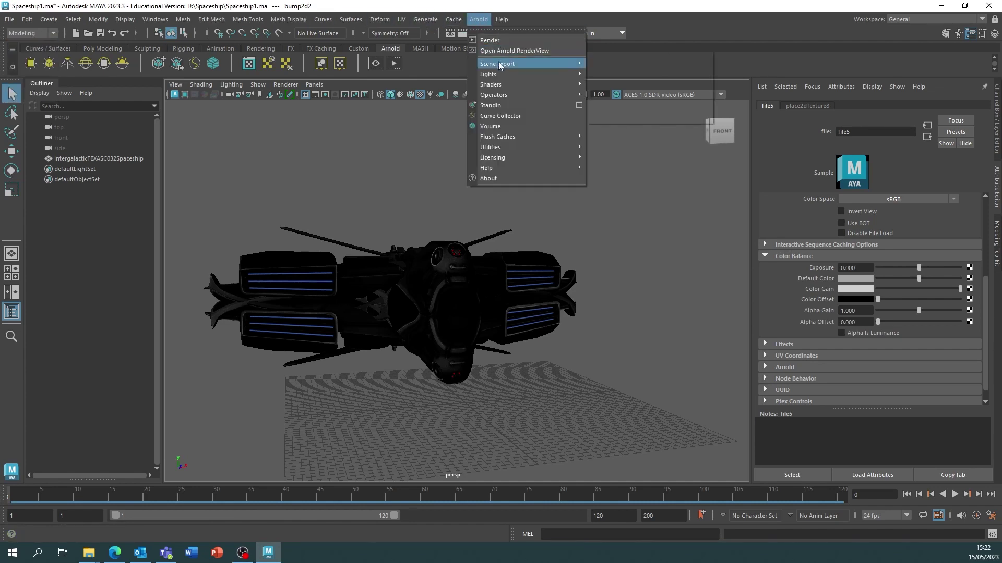
{"action": "mouse_move", "coordinate": [501, 74]}
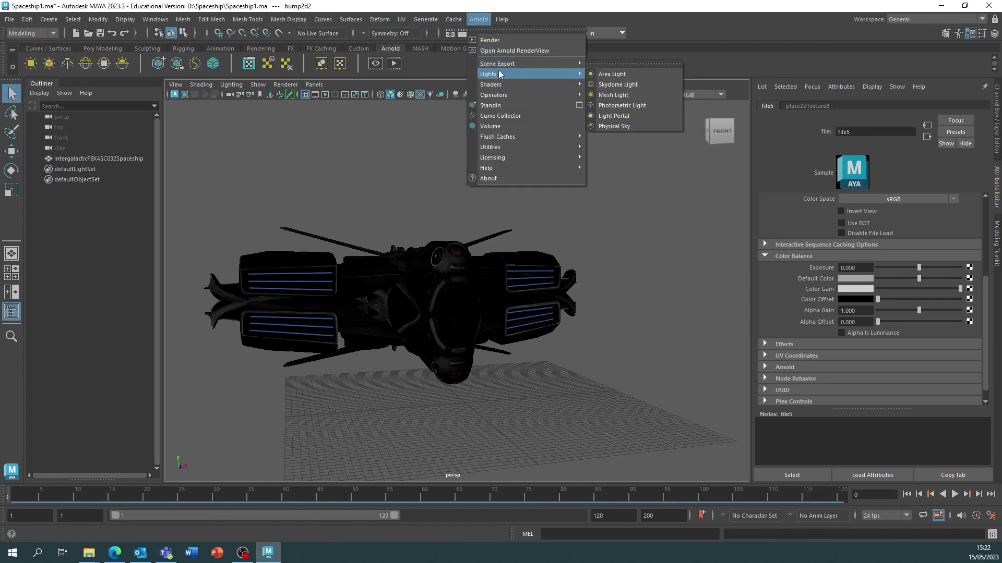
{"action": "left_click", "coordinate": [613, 86]}
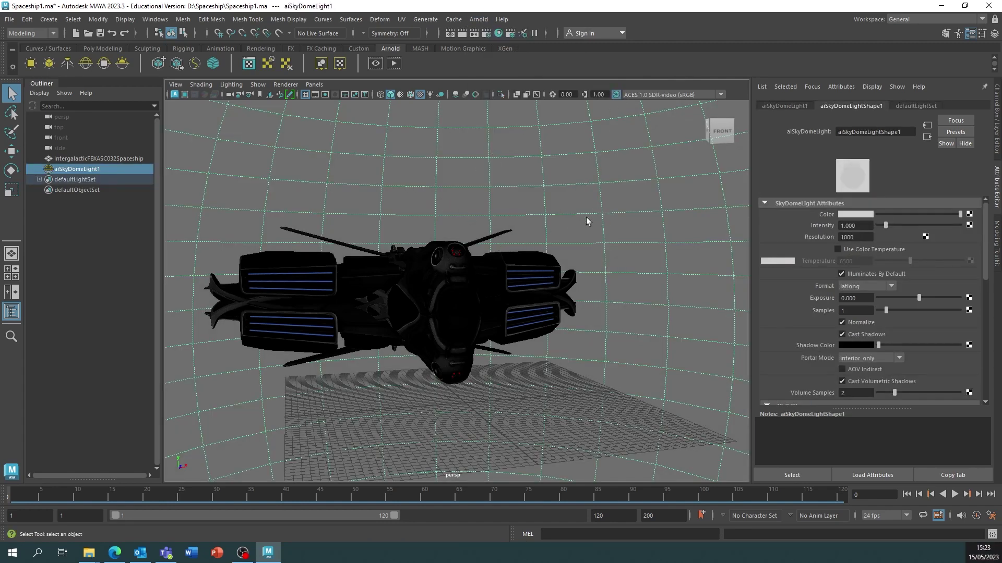
{"action": "scroll", "coordinate": [441, 196], "scroll_direction": "down", "scroll_amount": 5}
{"action": "left_click_drag", "start_coordinate": [441, 194], "coordinate": [453, 209], "text": "alt"}
{"action": "scroll", "coordinate": [454, 208], "scroll_direction": "up", "scroll_amount": 5}
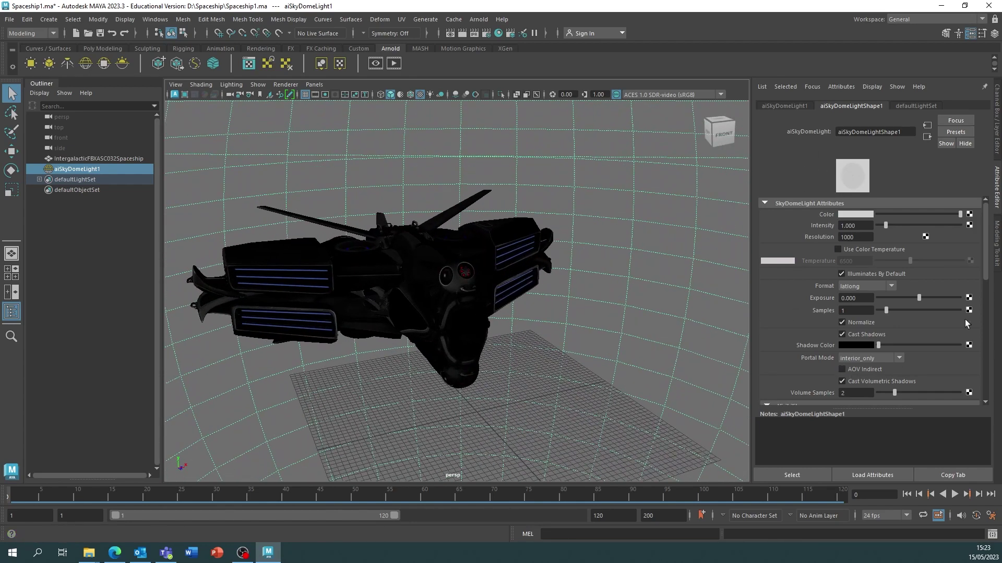
Step: Connect a file texture loading D:\Spaceship\park_bench_4k.exr to the skydome's Color
{"action": "left_click", "coordinate": [969, 216]}
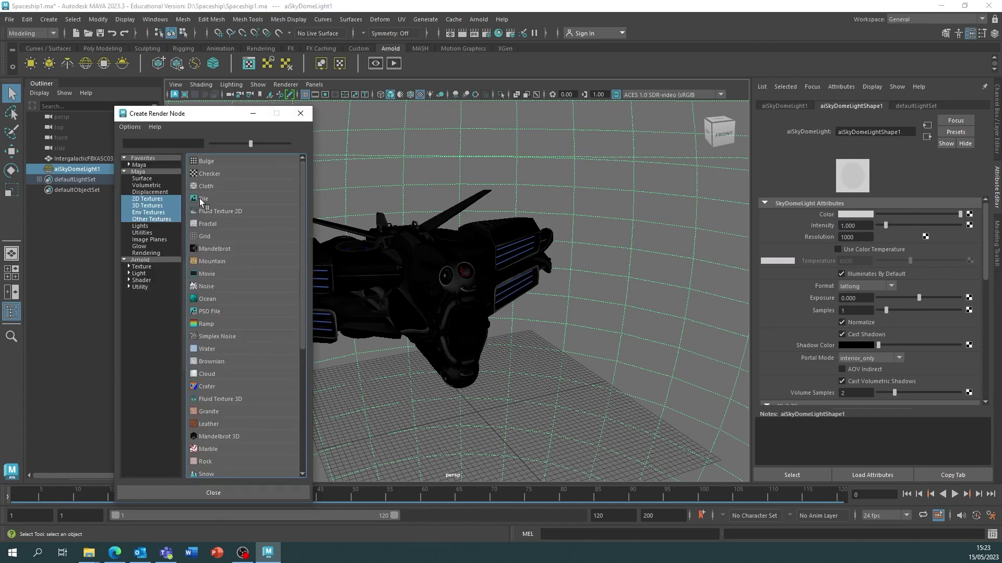
{"action": "left_click", "coordinate": [202, 199]}
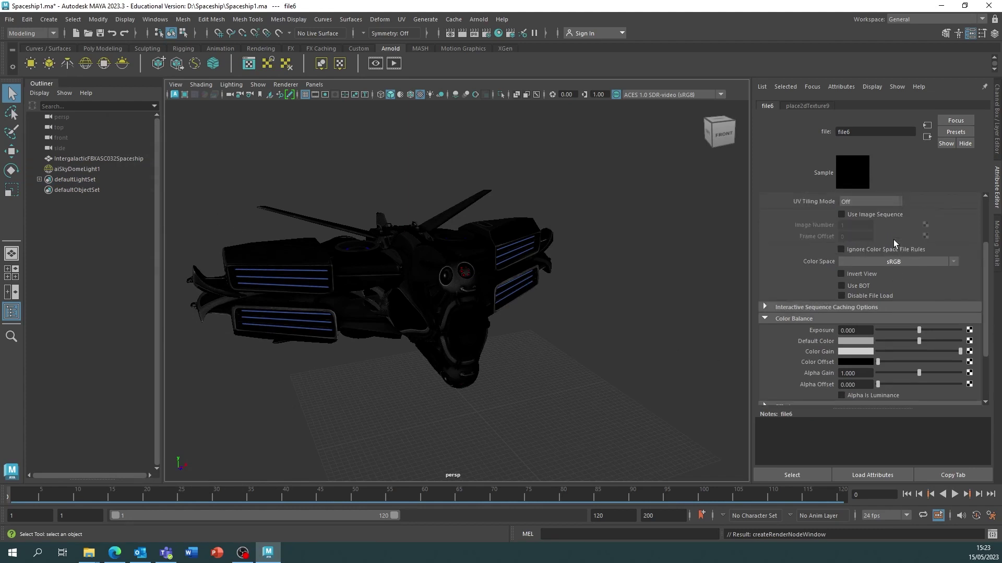
{"action": "scroll", "coordinate": [965, 235], "scroll_direction": "up", "scroll_amount": 2}
{"action": "left_click", "coordinate": [970, 232]}
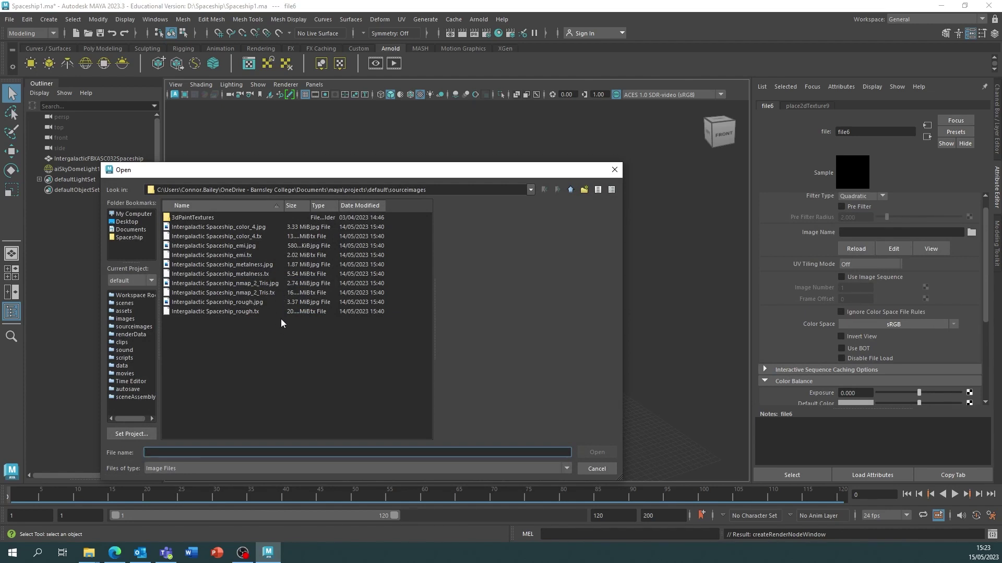
{"action": "left_click", "coordinate": [124, 237]}
{"action": "left_click", "coordinate": [187, 283]}
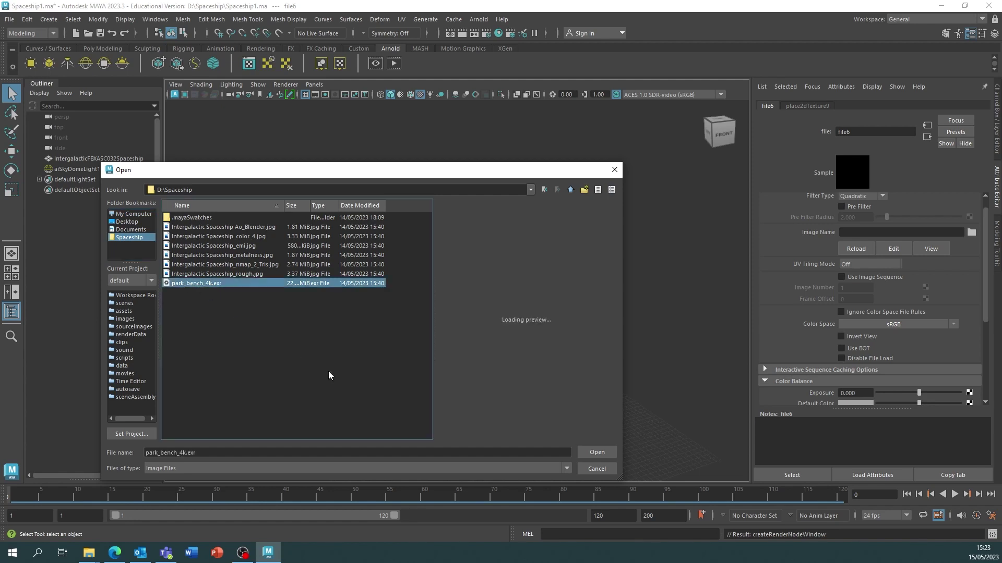
{"action": "left_click", "coordinate": [597, 451]}
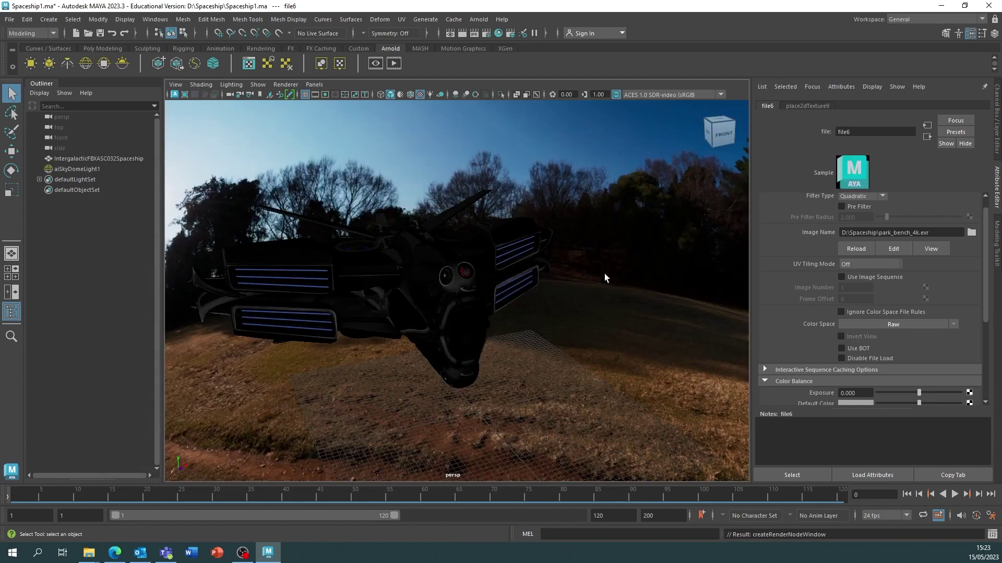
Step: Turn on Use All Lights in the viewport and move in to see the ship's park reflections
{"action": "right_click_drag", "start_coordinate": [608, 240], "coordinate": [496, 262], "text": "alt"}
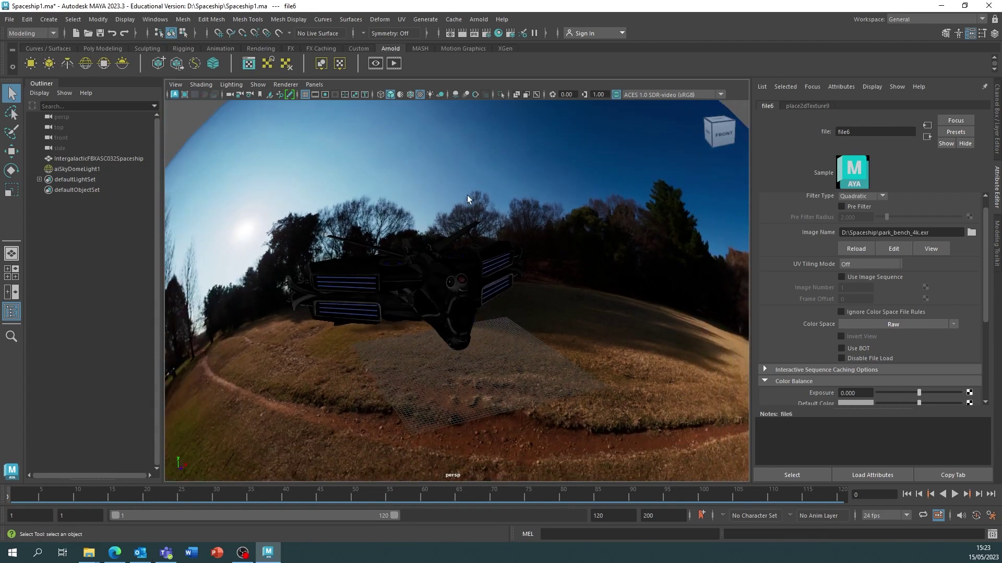
{"action": "left_click_drag", "start_coordinate": [468, 195], "coordinate": [392, 198], "text": "alt"}
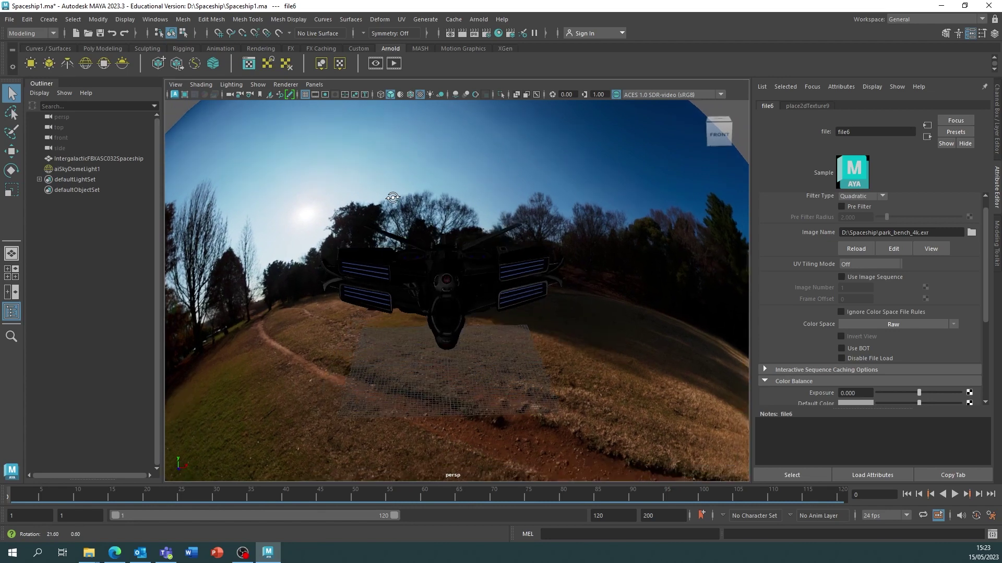
{"action": "left_click", "coordinate": [431, 95]}
{"action": "left_click_drag", "start_coordinate": [443, 240], "coordinate": [389, 225], "text": "alt"}
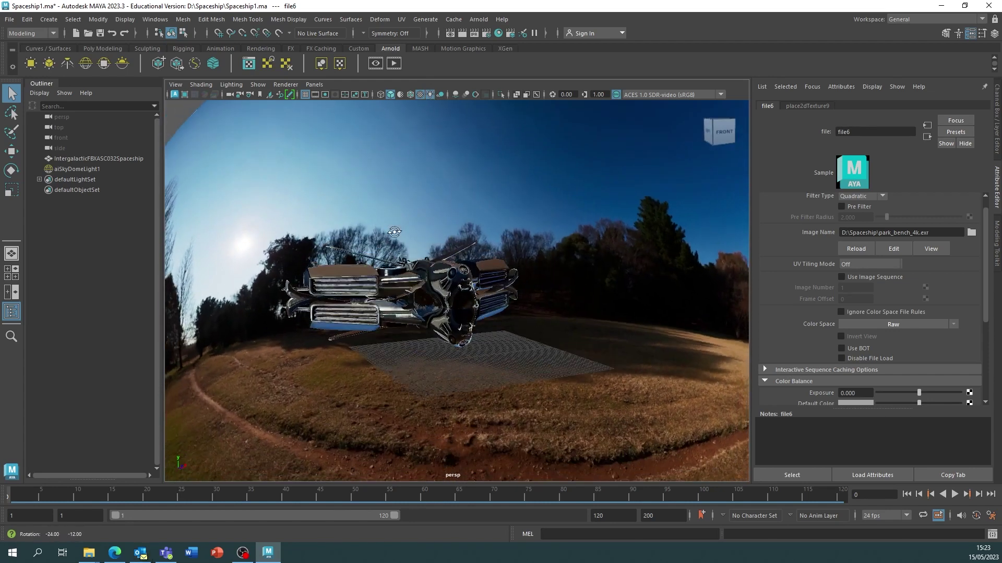
{"action": "right_click_drag", "start_coordinate": [389, 225], "coordinate": [374, 267], "text": "alt"}
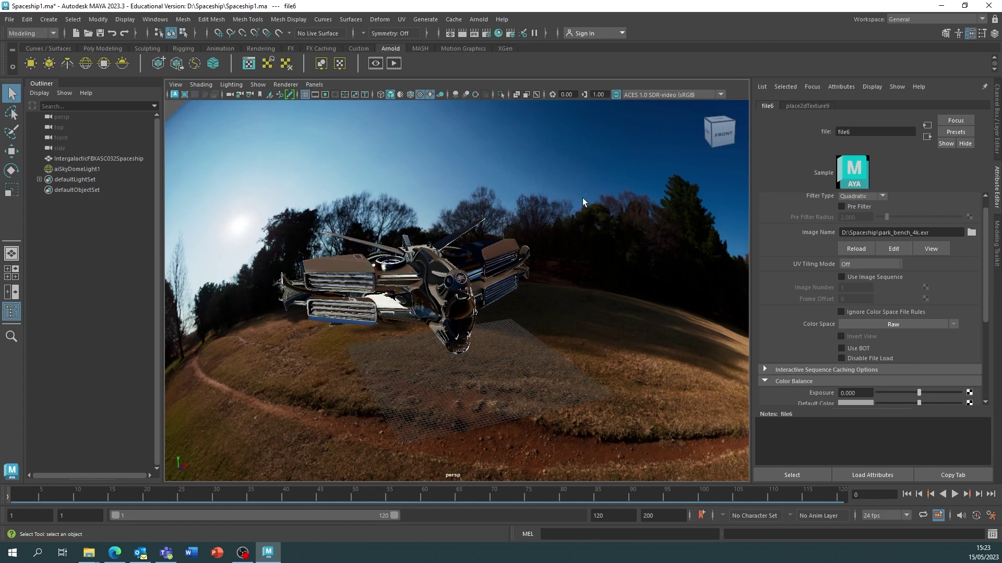
Step: Select the skydome and set its intensity to 3.077 and exposure to 1.429
{"action": "left_click", "coordinate": [584, 148]}
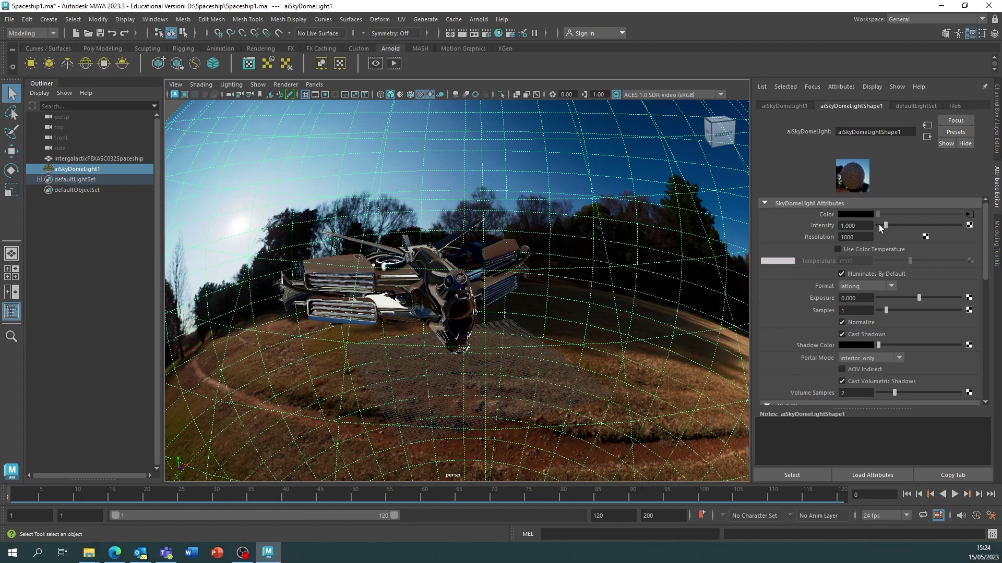
{"action": "left_click_drag", "start_coordinate": [885, 226], "coordinate": [903, 225]}
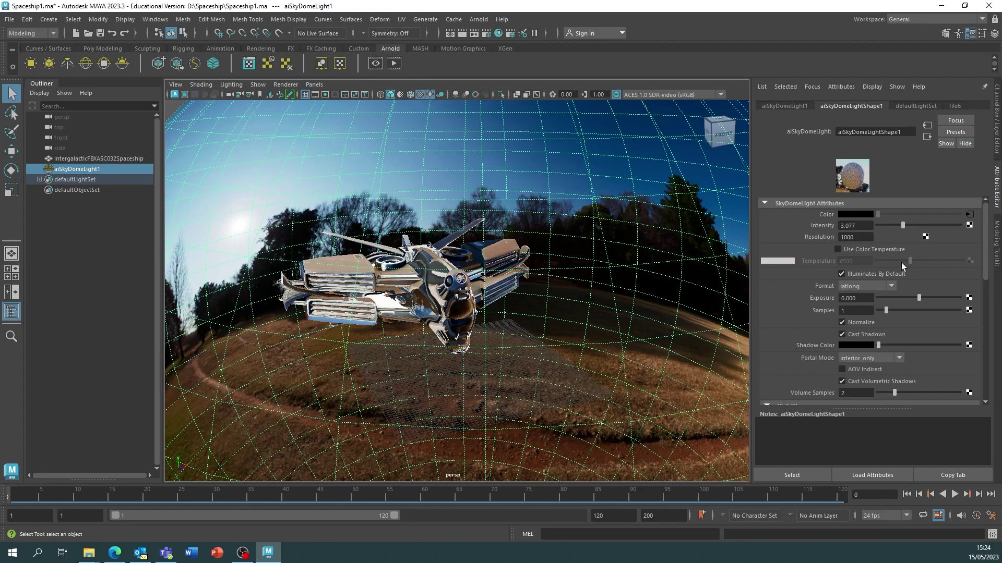
{"action": "left_click_drag", "start_coordinate": [919, 295], "coordinate": [929, 297]}
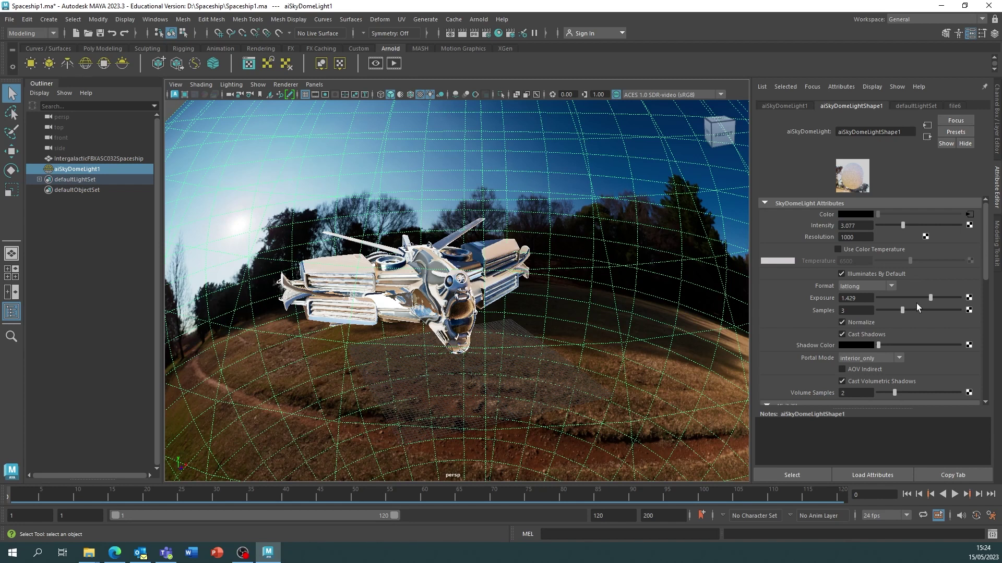
Step: Set the skydome's camera visibility to 0 and enable Cast Volumetric Shadows
{"action": "scroll", "coordinate": [897, 308], "scroll_direction": "down", "scroll_amount": 3}
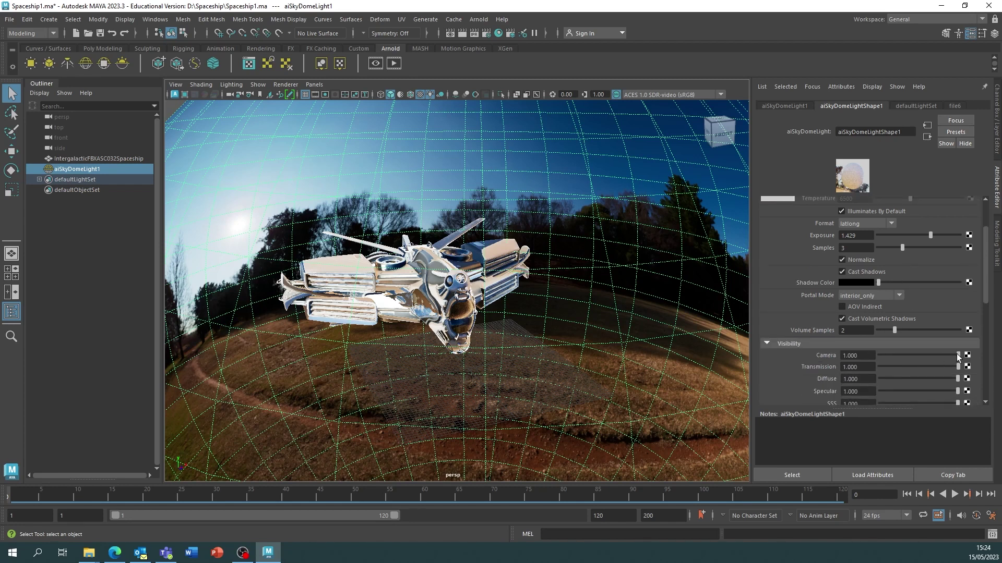
{"action": "left_click_drag", "start_coordinate": [958, 357], "coordinate": [872, 355]}
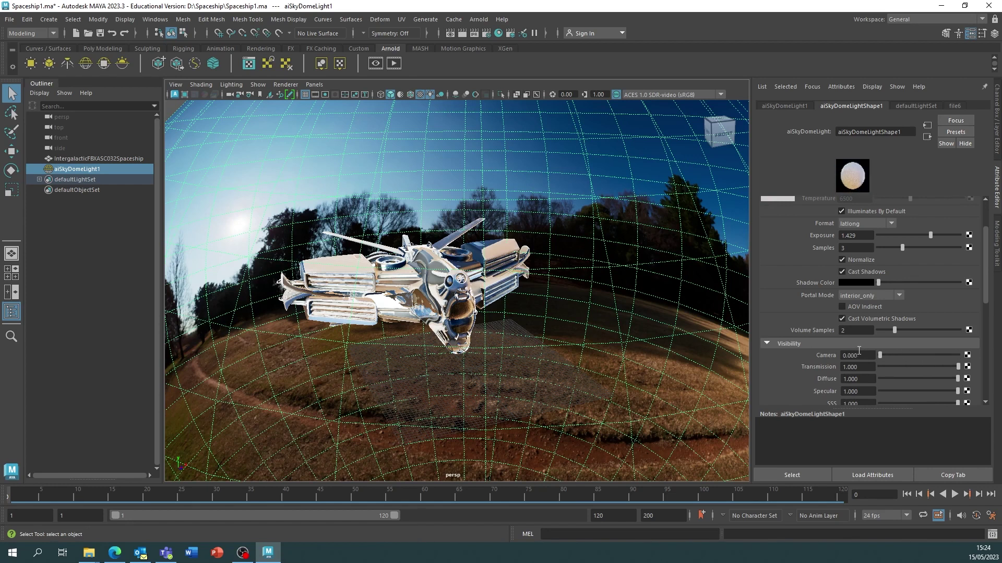
{"action": "left_click", "coordinate": [841, 319]}
Step: Render the scene in Arnold RenderView and pan to center the spaceship
{"action": "left_click", "coordinate": [489, 23]}
{"action": "left_click", "coordinate": [495, 36]}
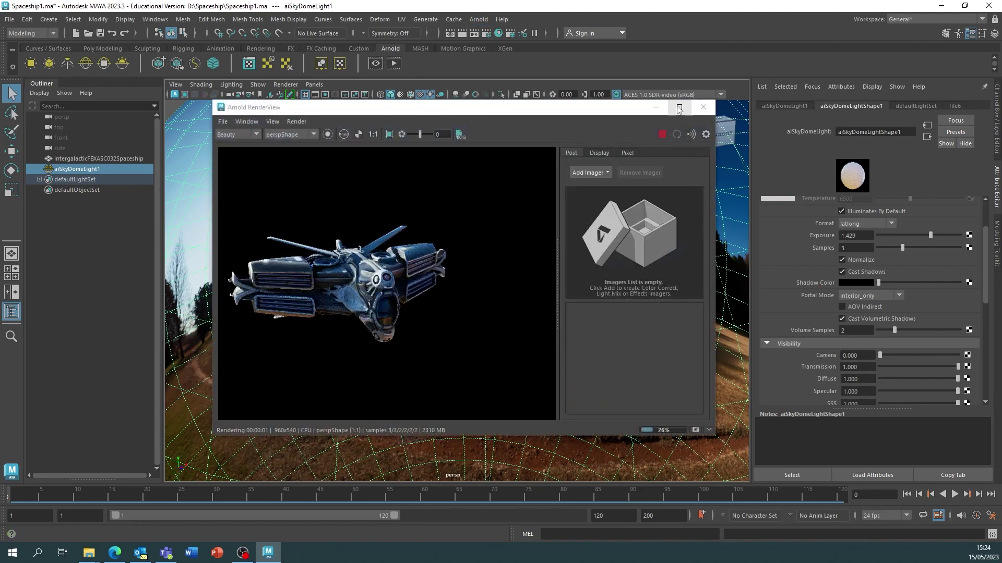
{"action": "middle_click_drag", "start_coordinate": [349, 249], "coordinate": [398, 234]}
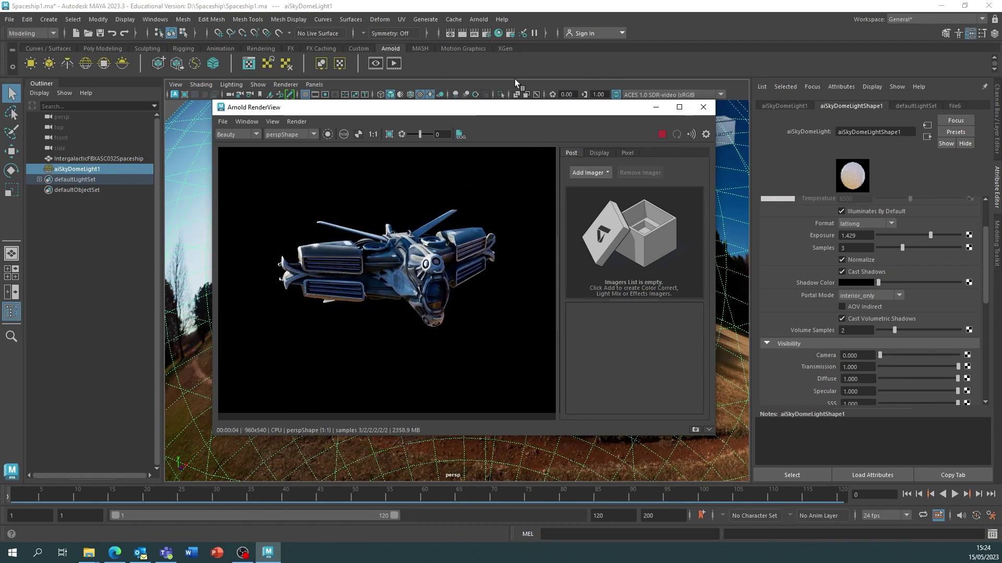
Step: Lower the skydome to intensity 3.526 and exposure -1.364 for a darker render
{"action": "left_click_drag", "start_coordinate": [517, 107], "coordinate": [453, 161]}
{"action": "scroll", "coordinate": [900, 296], "scroll_direction": "up", "scroll_amount": 2}
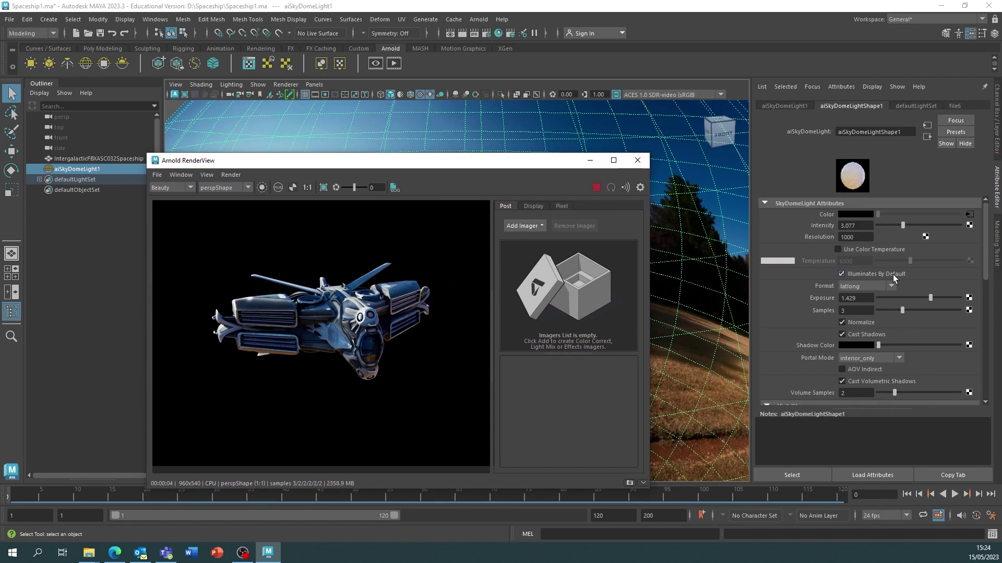
{"action": "left_click_drag", "start_coordinate": [903, 224], "coordinate": [938, 221]}
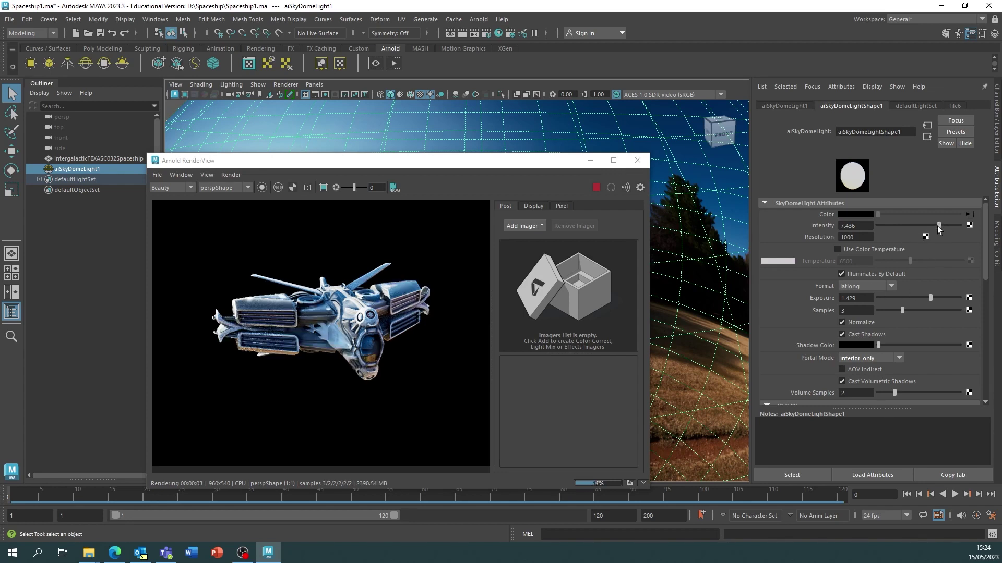
{"action": "left_click_drag", "start_coordinate": [938, 226], "coordinate": [906, 221]}
{"action": "left_click_drag", "start_coordinate": [930, 298], "coordinate": [907, 297]}
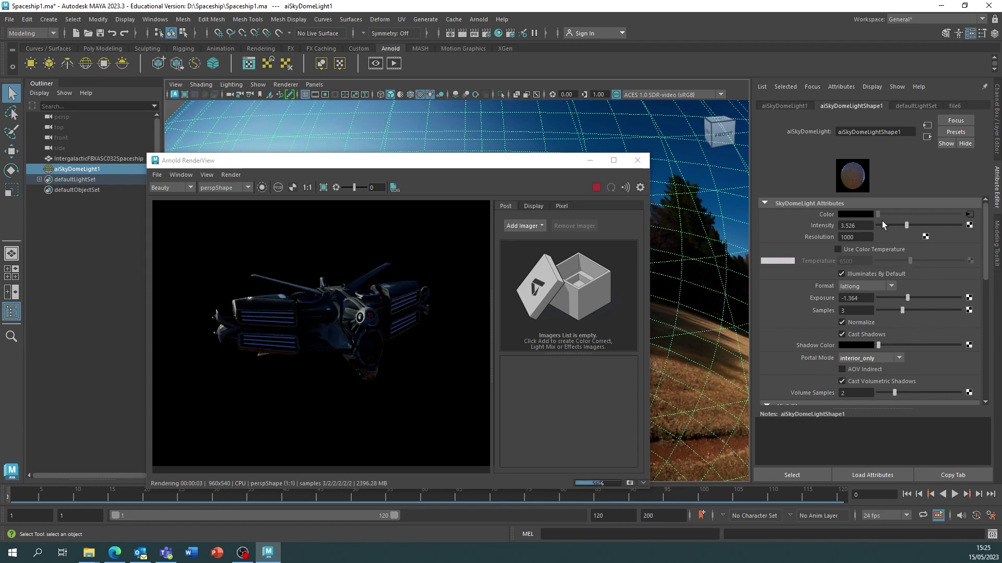
{"action": "scroll", "coordinate": [309, 322], "scroll_direction": "up", "scroll_amount": 3}
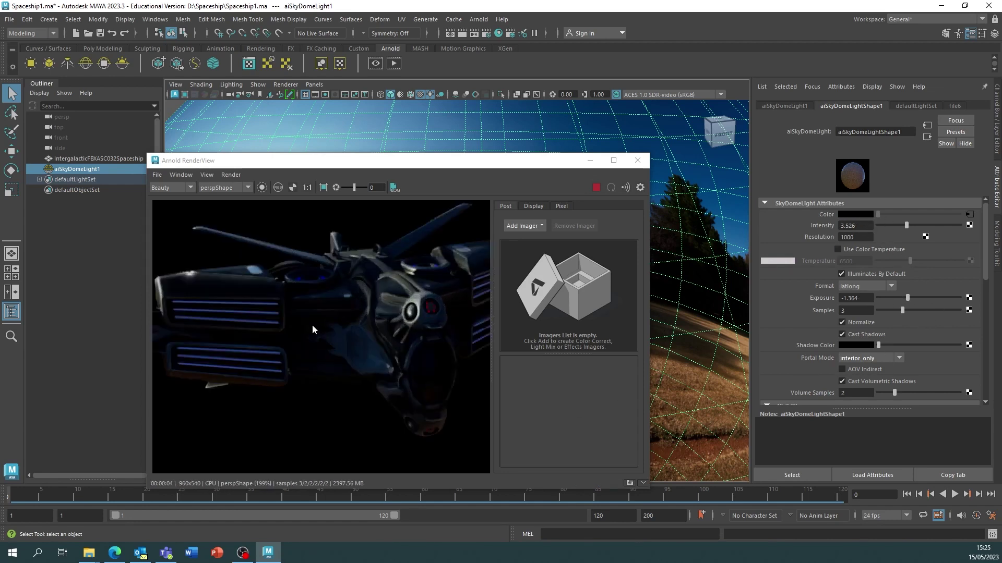
{"action": "scroll", "coordinate": [384, 301], "scroll_direction": "down", "scroll_amount": 3}
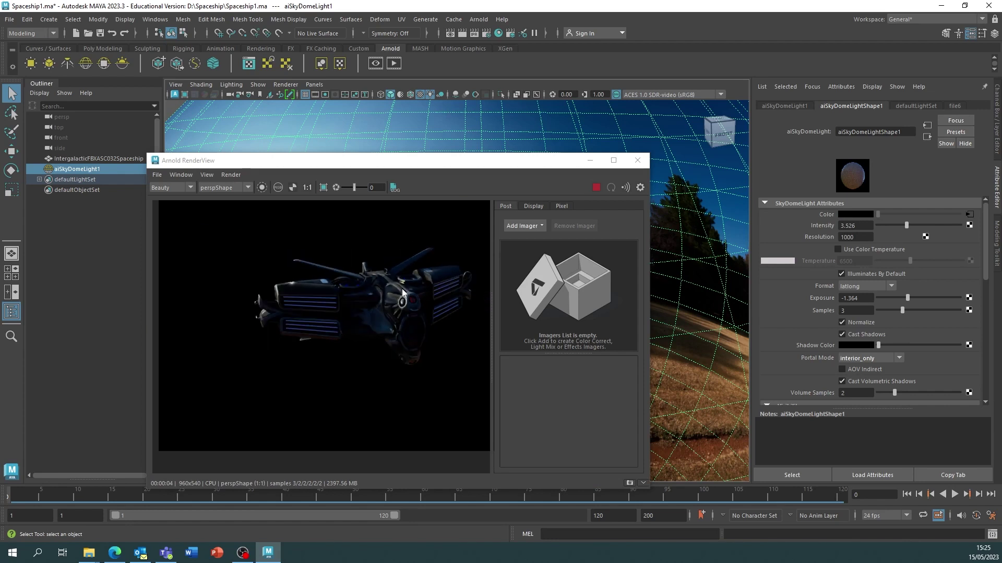
{"action": "scroll", "coordinate": [830, 344], "scroll_direction": "down", "scroll_amount": 2}
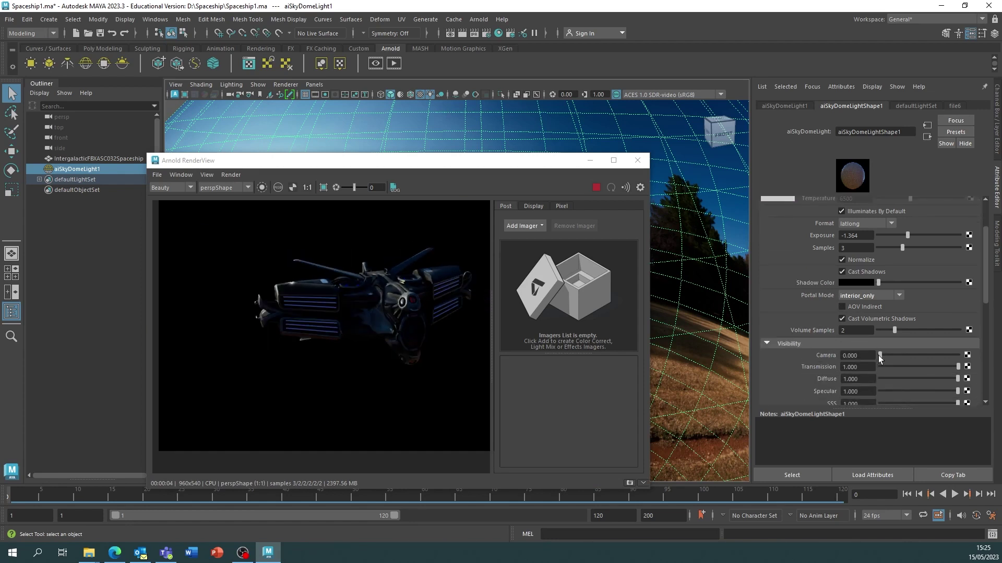
Step: Raise the skydome's camera visibility to 1.000 and move the RenderView window aside
{"action": "left_click_drag", "start_coordinate": [879, 356], "coordinate": [970, 356]}
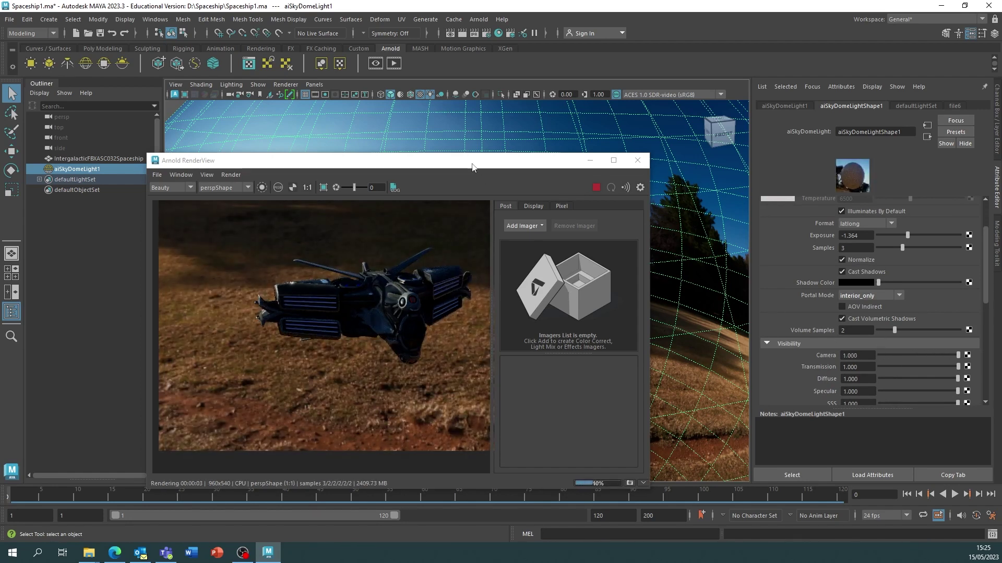
{"action": "left_click_drag", "start_coordinate": [471, 166], "coordinate": [339, 189]}
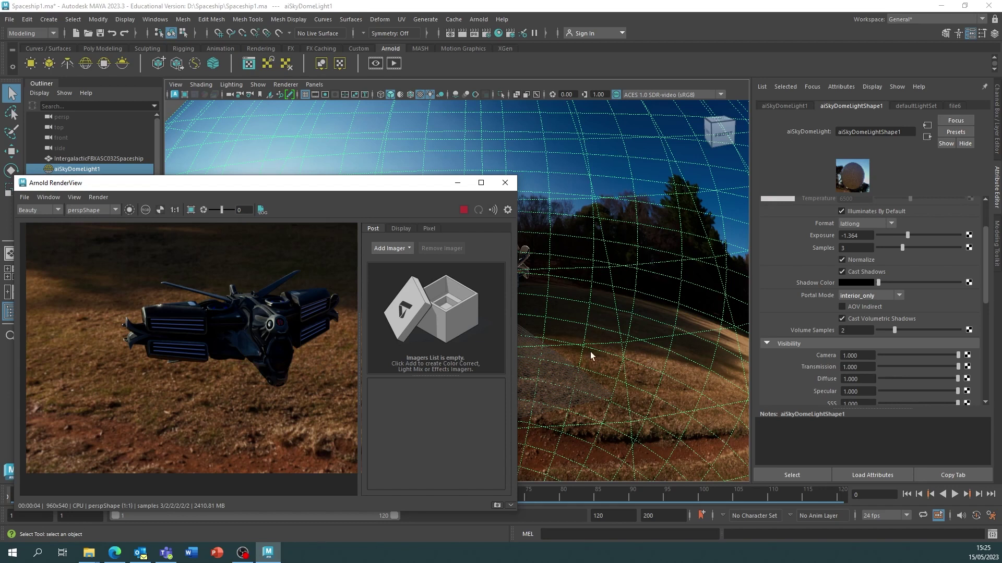
Step: Rotate the sky dome around its vertical Y axis with the rotate tool
{"action": "left_click_drag", "start_coordinate": [381, 186], "coordinate": [327, 263]}
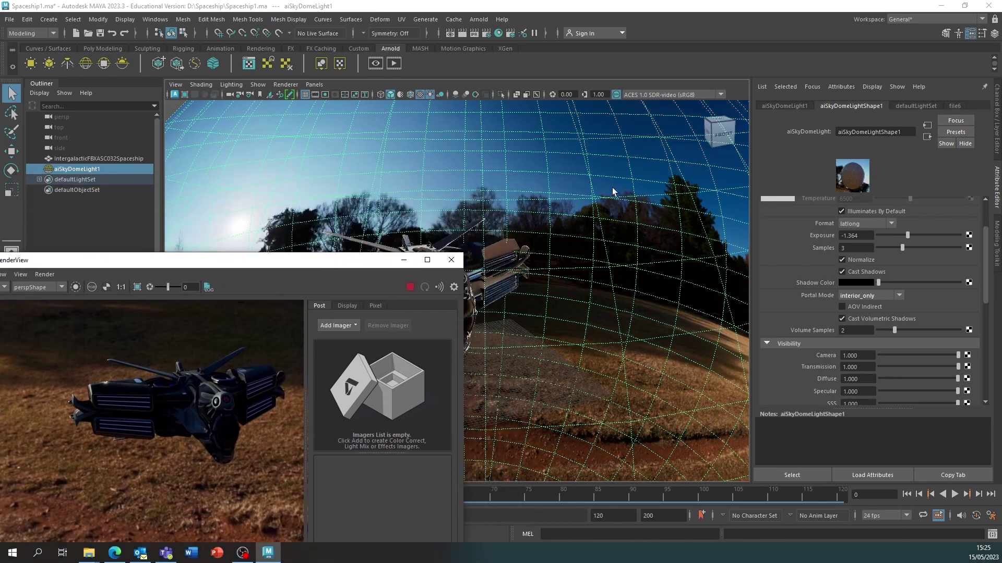
{"action": "left_click", "coordinate": [627, 210]}
{"action": "right_click_drag", "start_coordinate": [659, 251], "coordinate": [553, 247], "text": "alt"}
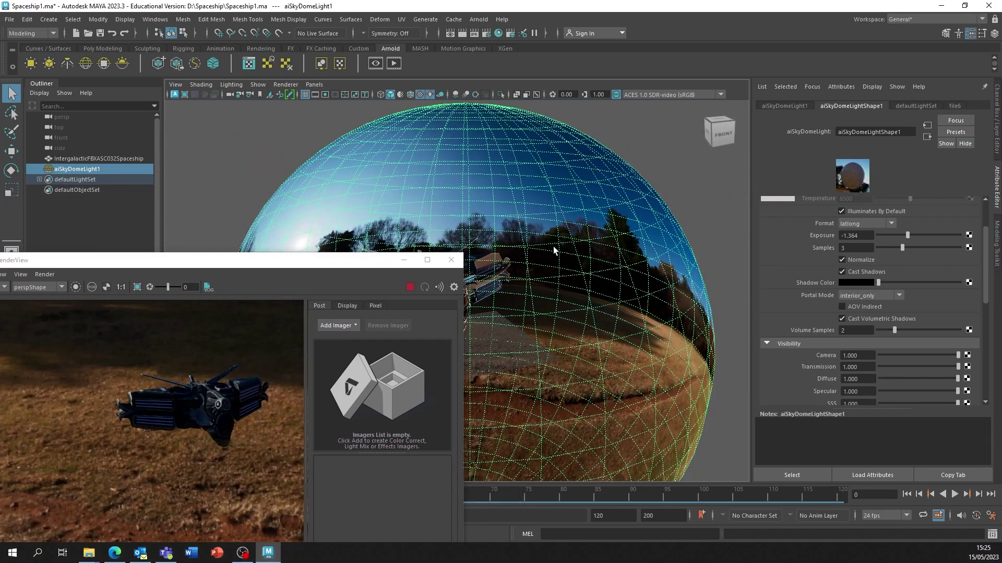
{"action": "key", "text": "e"}
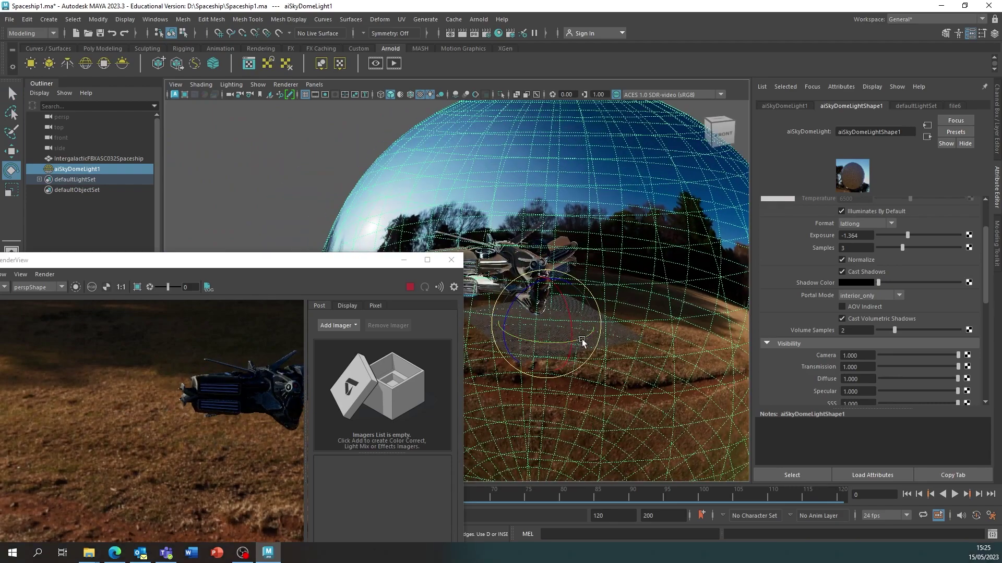
{"action": "left_click_drag", "start_coordinate": [582, 338], "coordinate": [508, 343]}
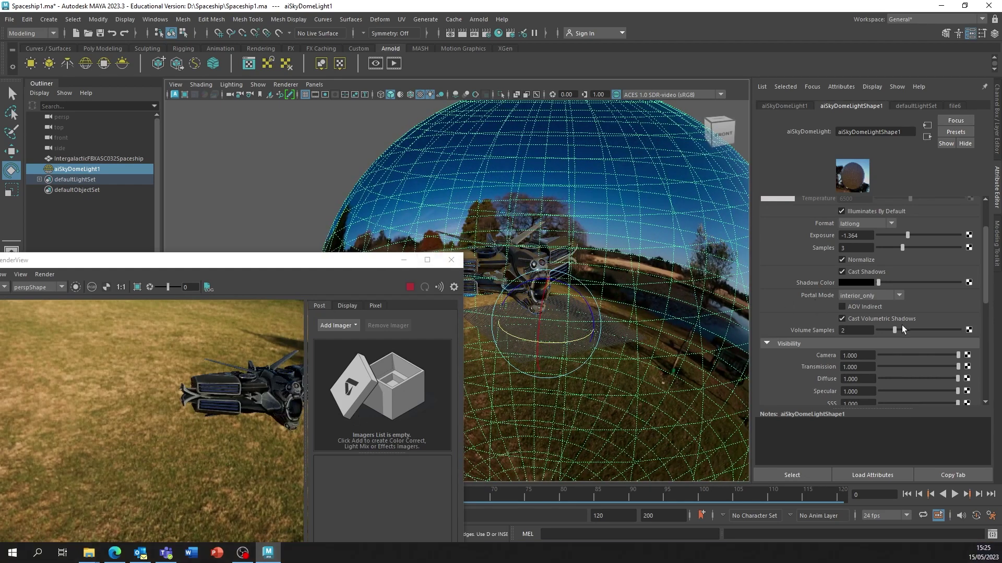
Step: Set the dome's camera visibility back to 0 and maximize the Arnold RenderView
{"action": "left_click", "coordinate": [954, 356]}
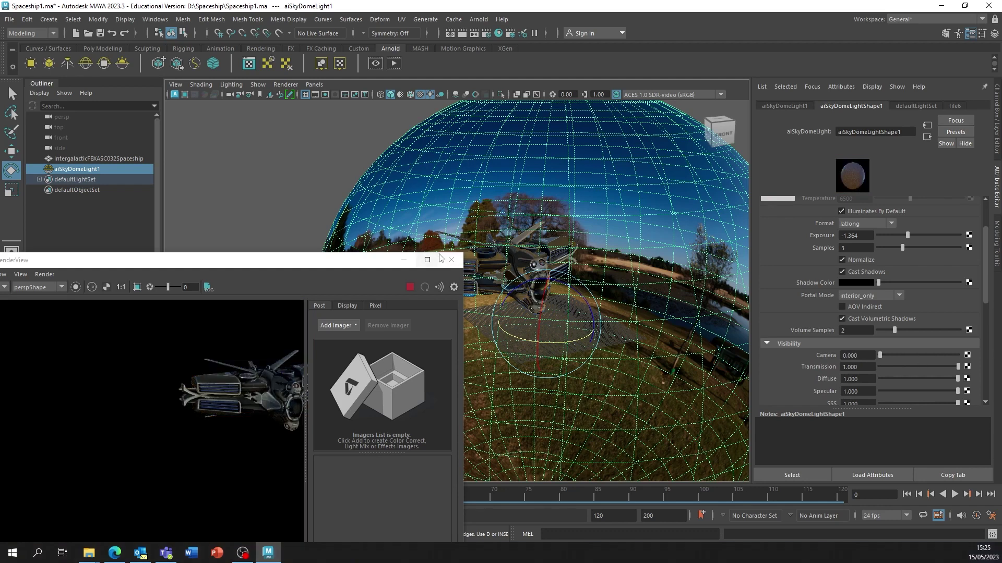
{"action": "left_click", "coordinate": [427, 260]}
{"action": "scroll", "coordinate": [597, 245], "scroll_direction": "up", "scroll_amount": 3}
{"action": "scroll", "coordinate": [644, 235], "scroll_direction": "down", "scroll_amount": 1}
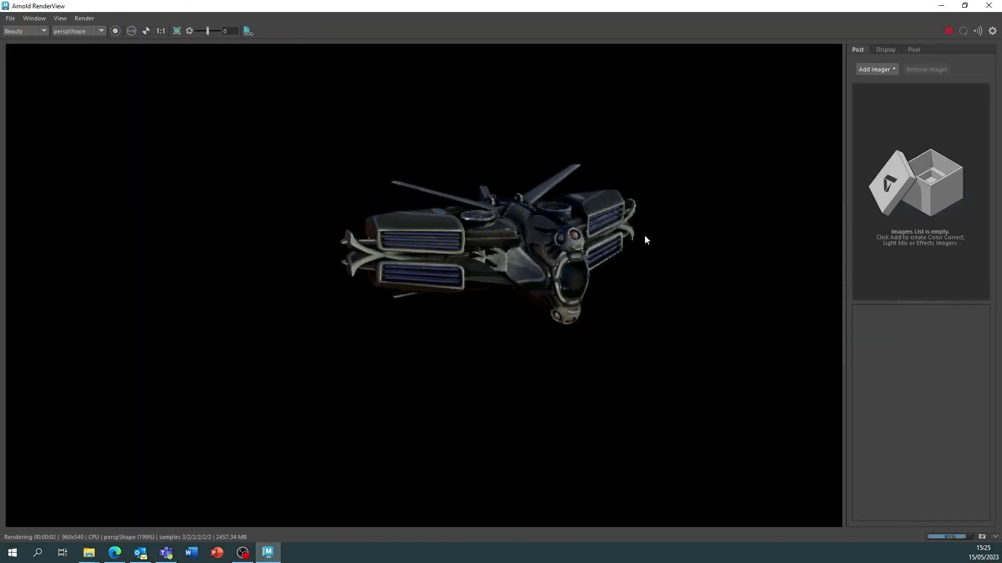